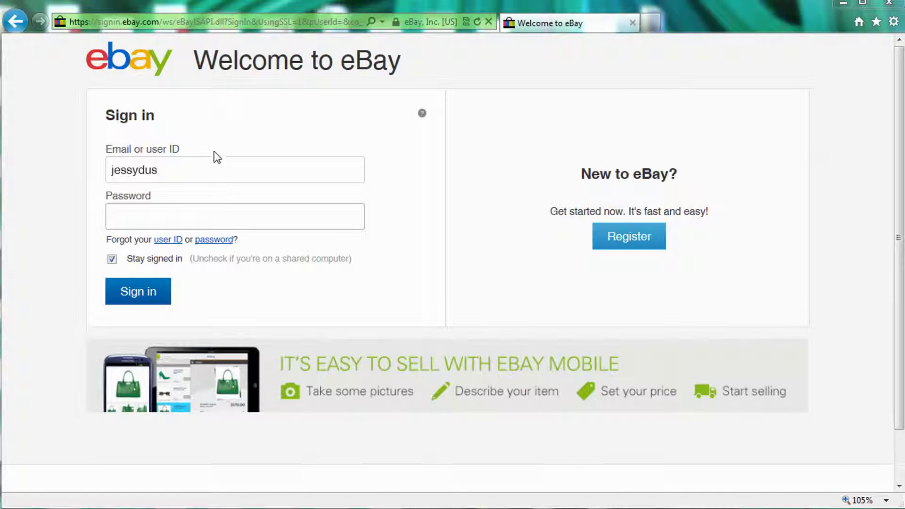
# - Sign in to eBay with the saved user ID and the account password
pyautogui.click(220, 168)
pyautogui.press('Tab')
pyautogui.write('********')
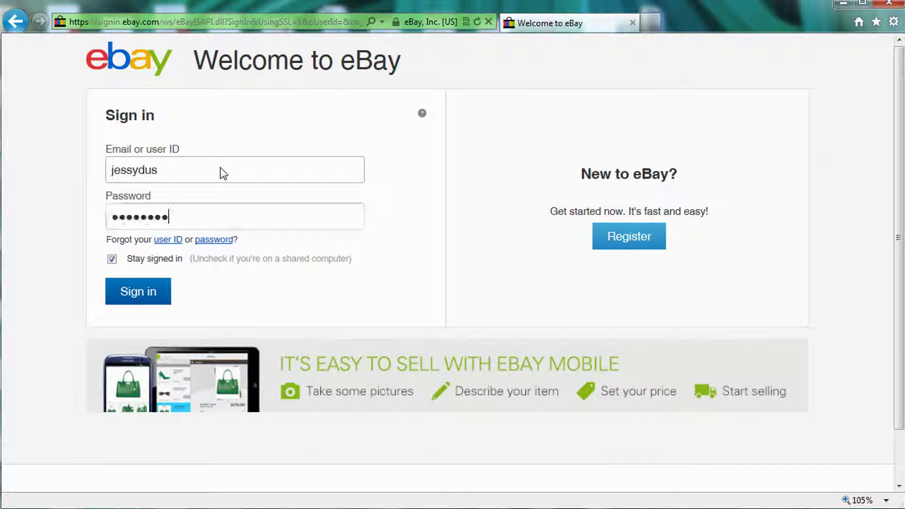
pyautogui.press('Return')
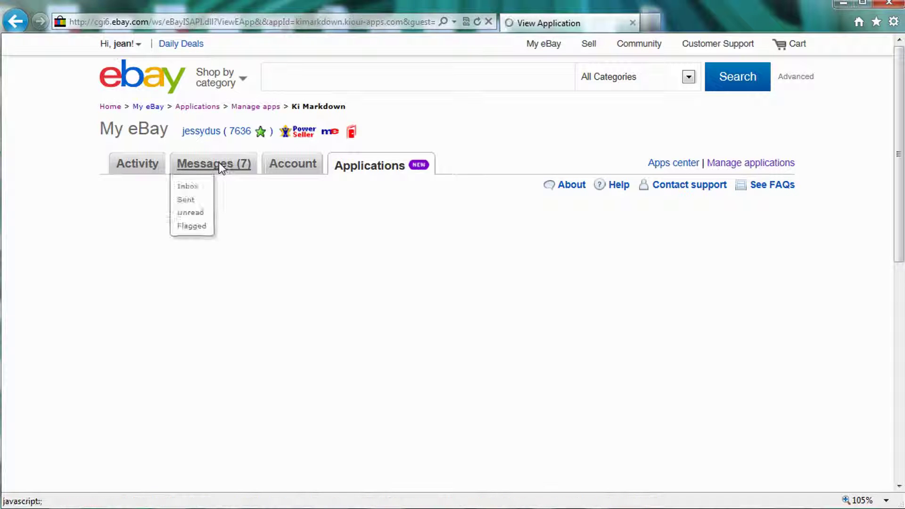
# - Go to Applications > Manage applications in My eBay, accepting the Windows Security prompt
pyautogui.moveTo(369, 171)
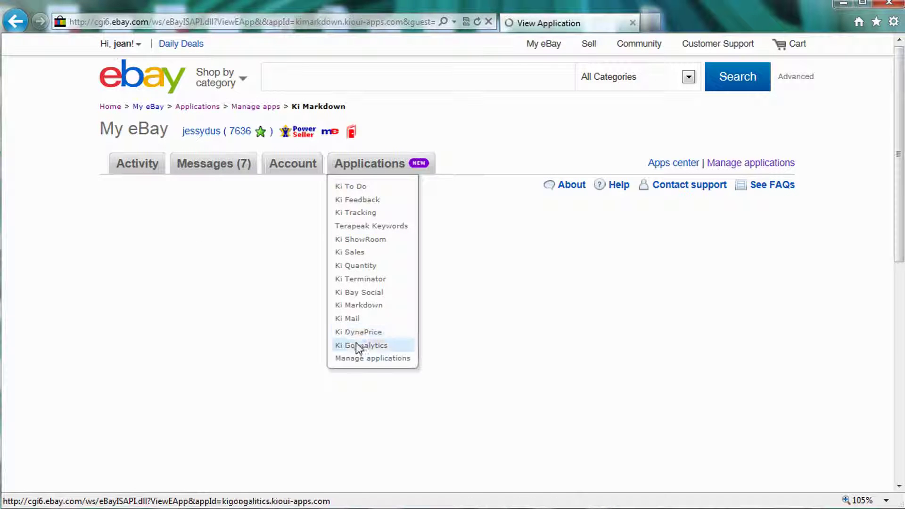
pyautogui.click(372, 362)
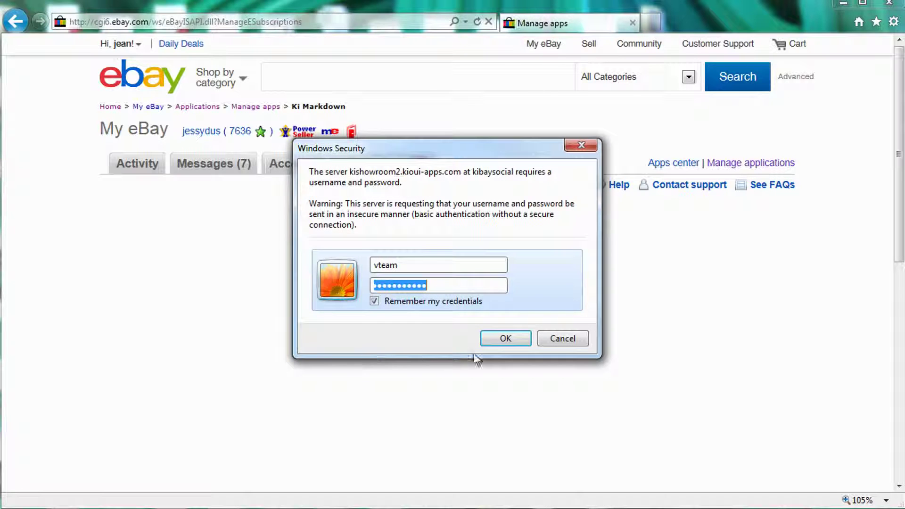
pyautogui.click(514, 340)
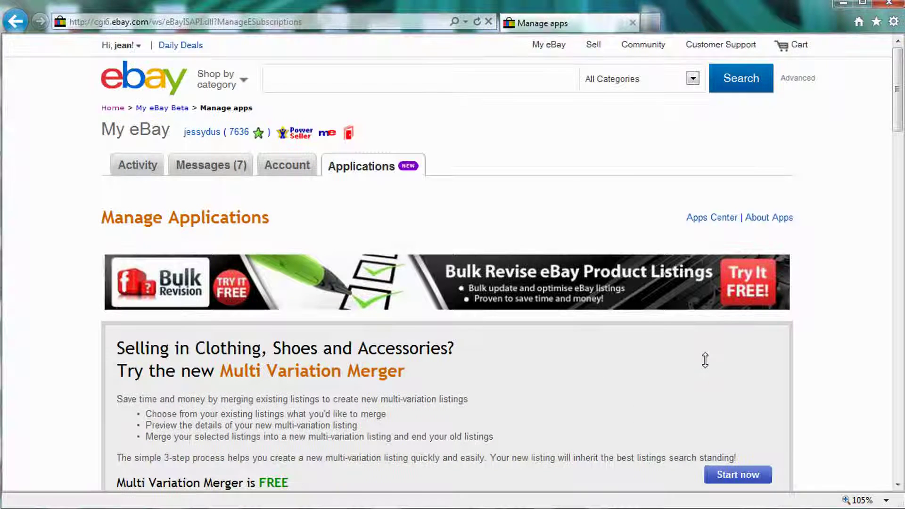
# - Unsubscribe from Ki Googalytics in Your apps and confirm the cancellation
pyautogui.scroll(-8, 705, 360)
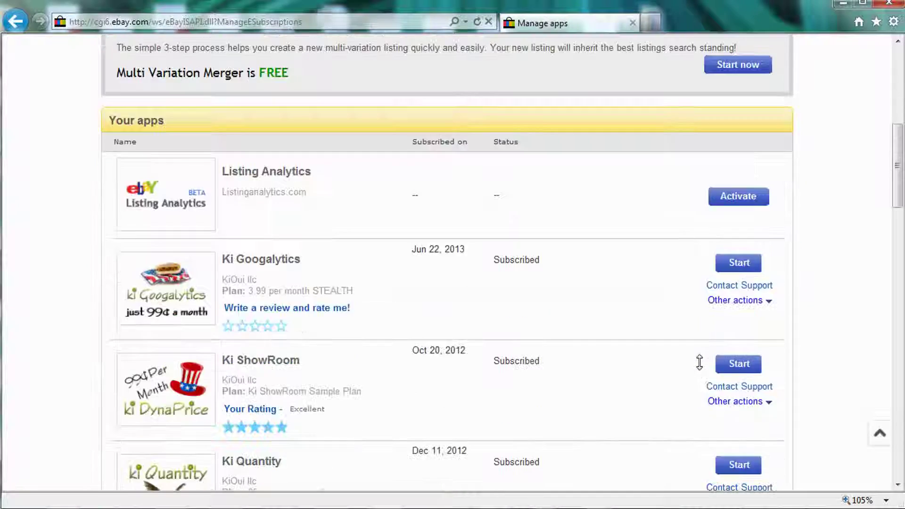
pyautogui.scroll(-1, 699, 362)
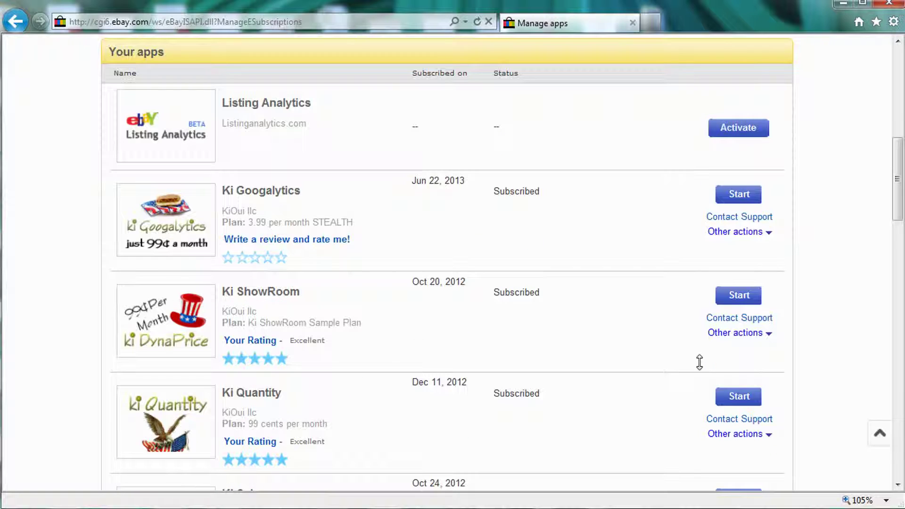
pyautogui.click(770, 232)
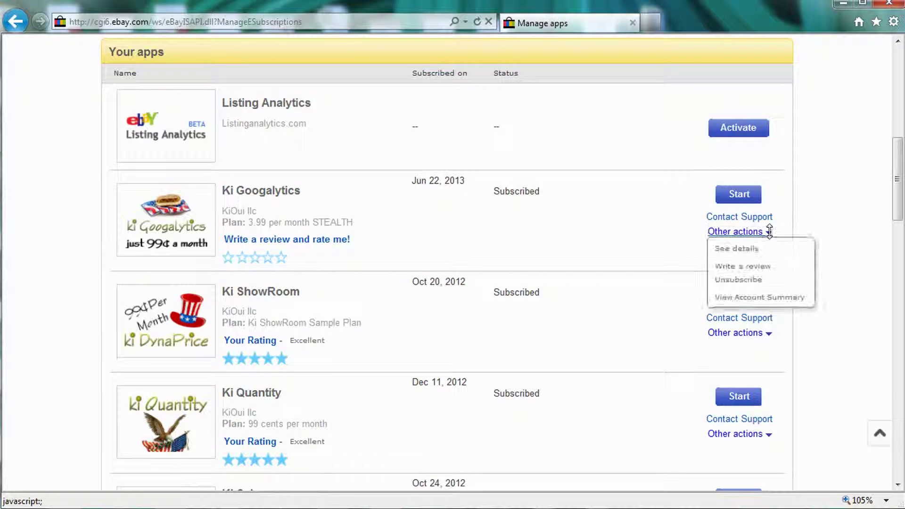
pyautogui.click(750, 280)
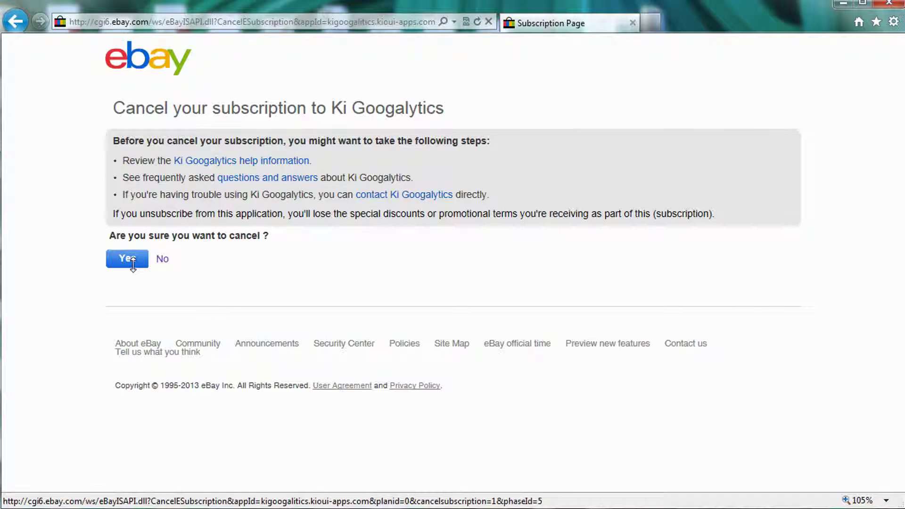
pyautogui.click(128, 257)
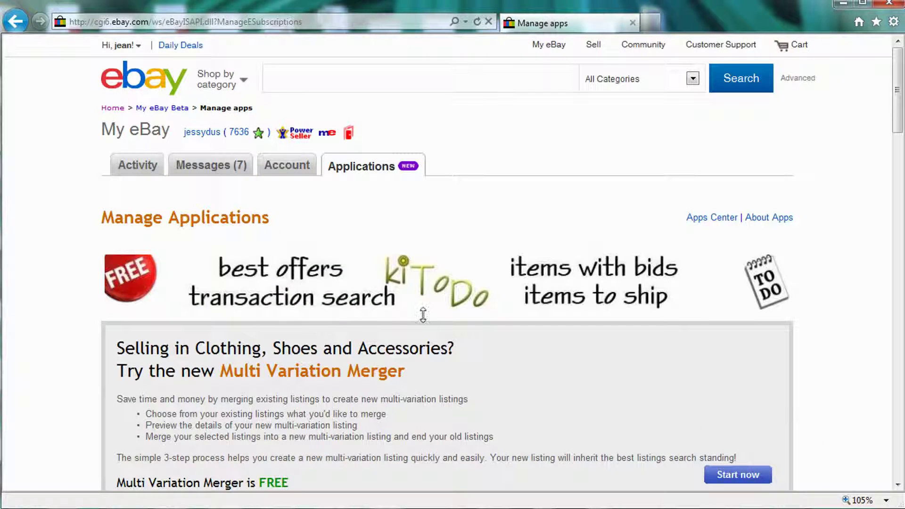
# - Refresh the page, then choose Subscribe for Ki Googalytics under apps unsubscribed in the last 60 days
pyautogui.scroll(-10, 422, 315)
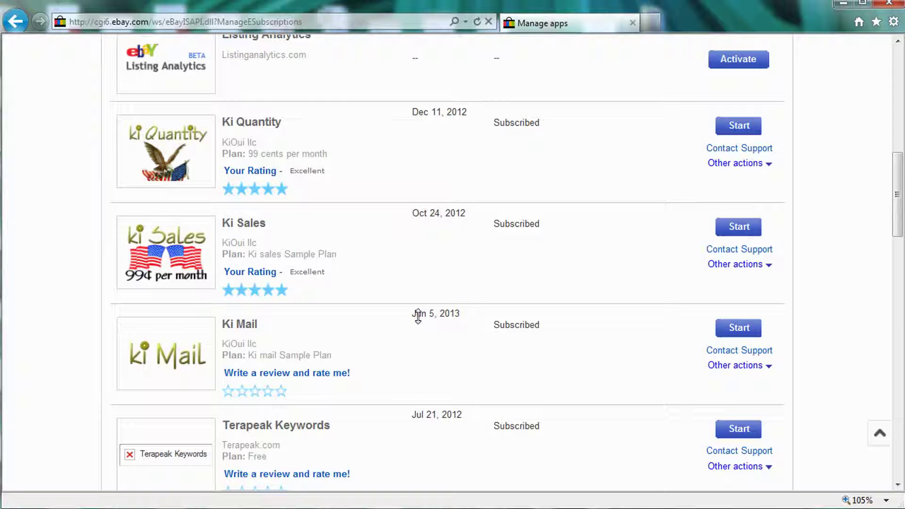
pyautogui.scroll(-10, 418, 316)
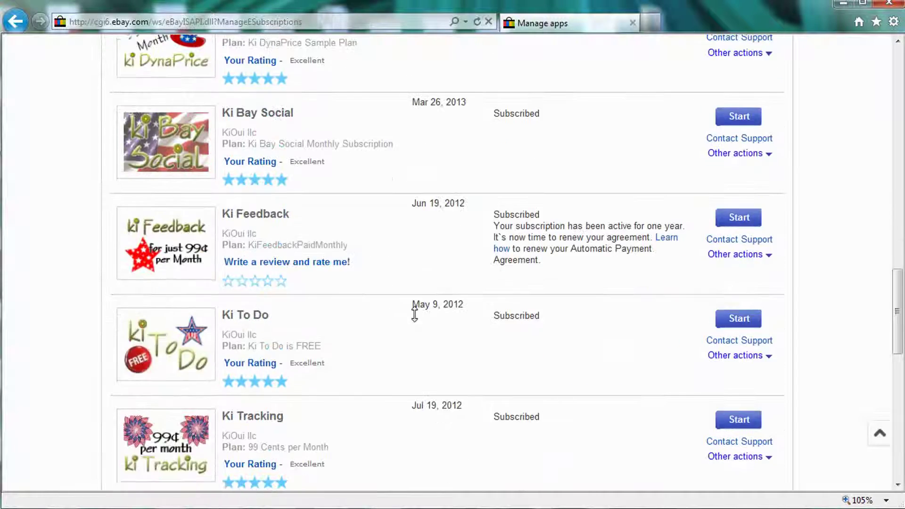
pyautogui.scroll(-9, 415, 313)
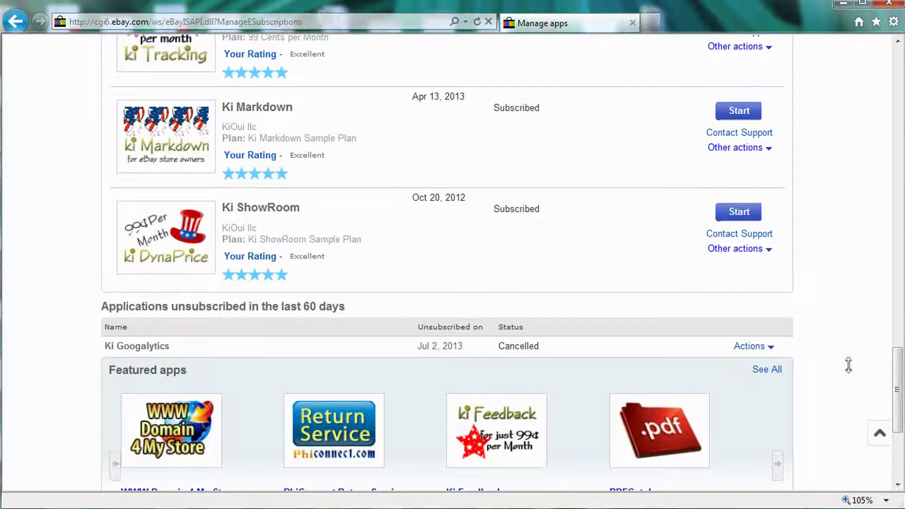
pyautogui.click(769, 347)
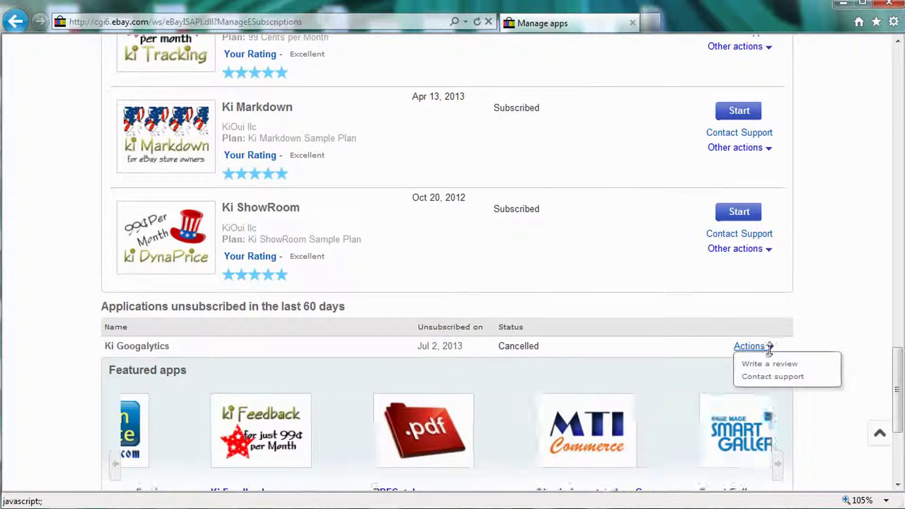
pyautogui.click(773, 333)
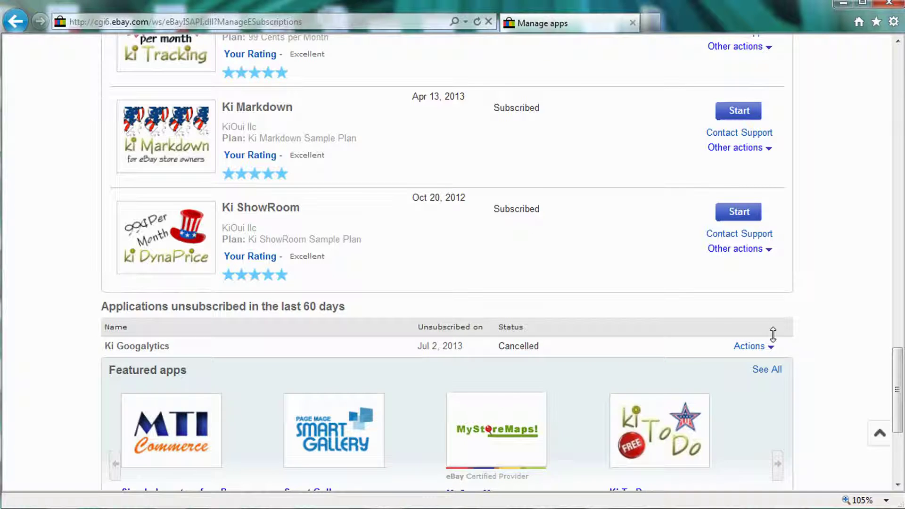
pyautogui.click(477, 21)
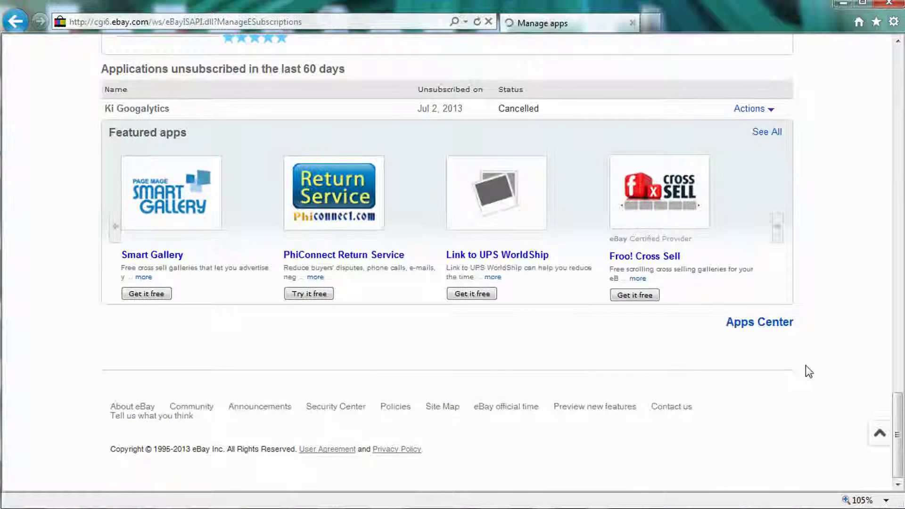
pyautogui.scroll(4, 805, 366)
pyautogui.click(770, 315)
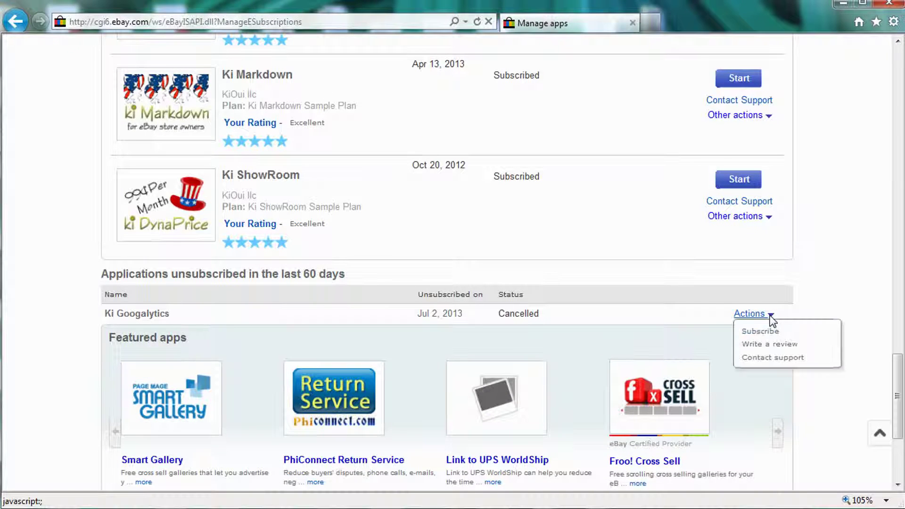
pyautogui.click(753, 331)
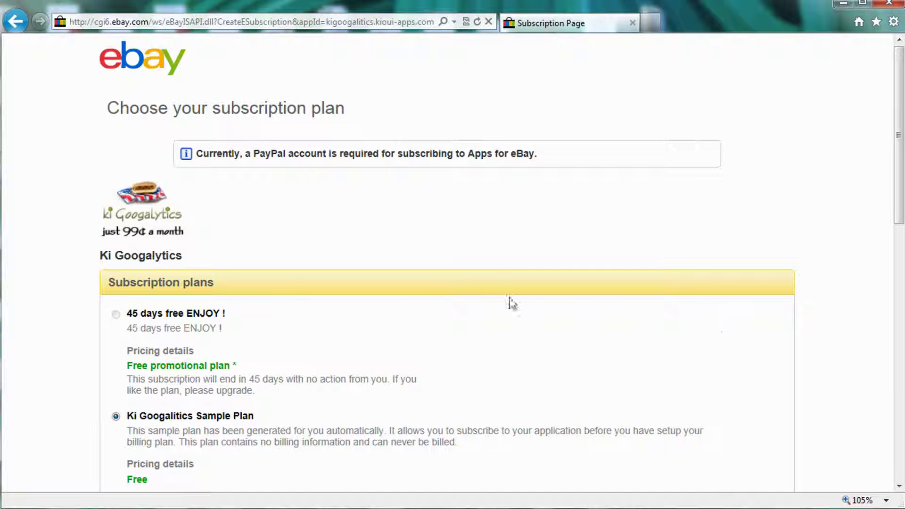
# - Choose the 99 Cents per Month plan, agree to eBay's and KiOui llc's terms, and confirm
pyautogui.scroll(-3, 152, 351)
pyautogui.scroll(-2, 152, 351)
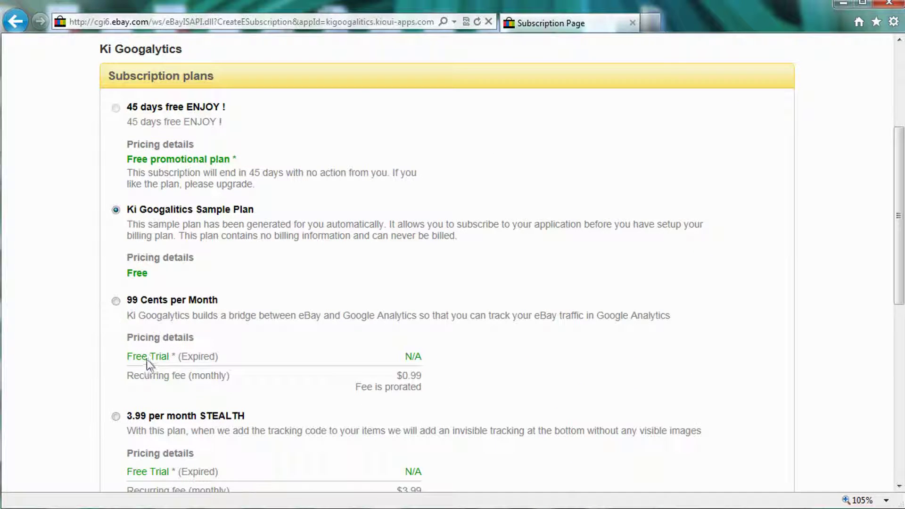
pyautogui.click(116, 301)
pyautogui.scroll(-5, 299, 374)
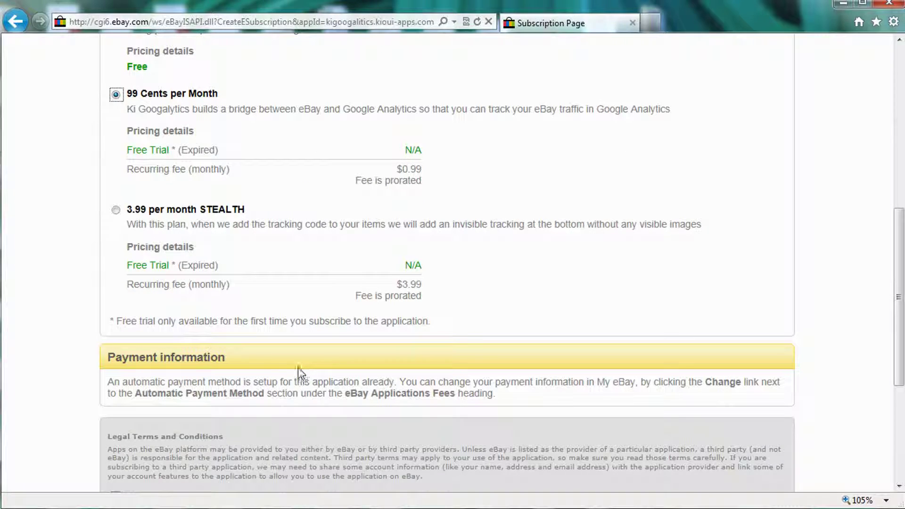
pyautogui.scroll(-6, 289, 372)
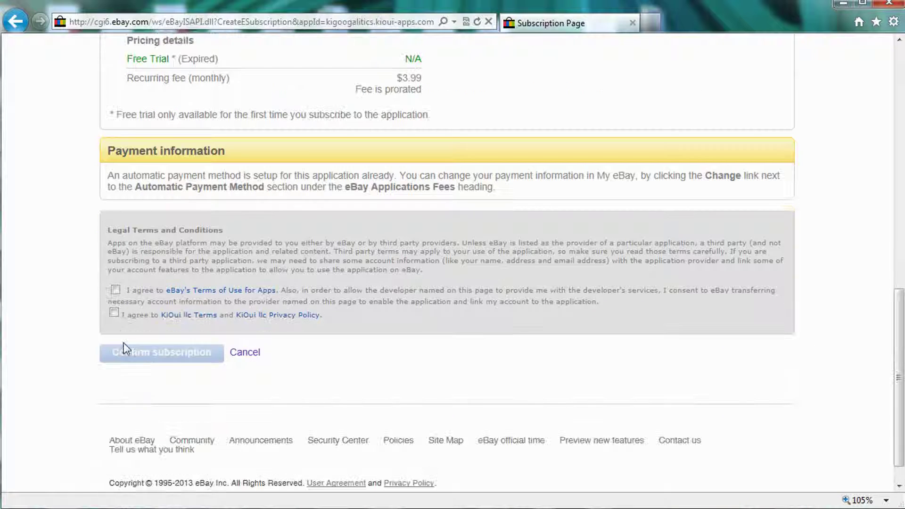
pyautogui.click(115, 289)
pyautogui.click(115, 313)
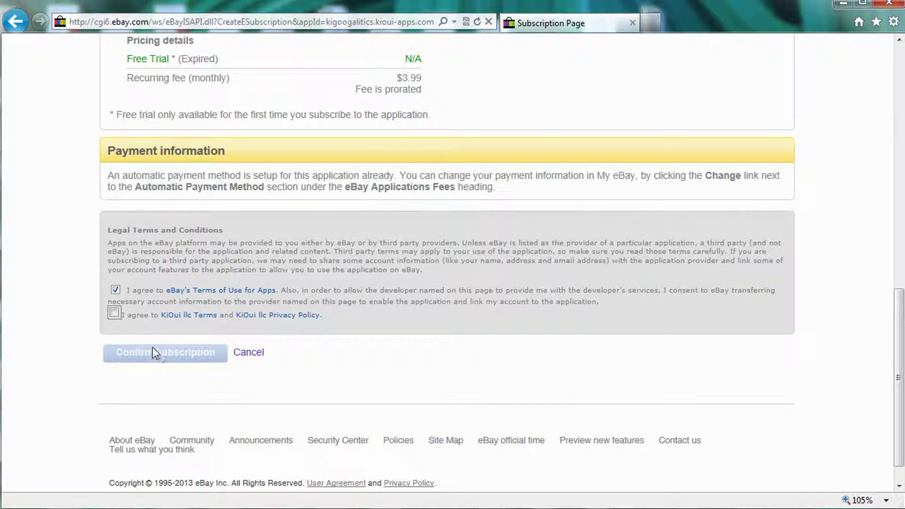
pyautogui.click(170, 355)
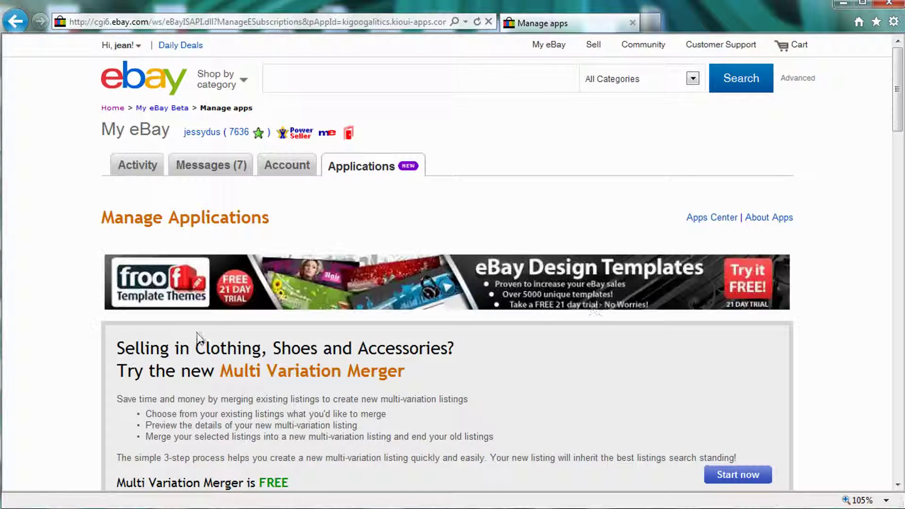
# - Start Ki Googalytics from Your apps and load its content
pyautogui.scroll(-4, 597, 314)
pyautogui.scroll(-4, 598, 315)
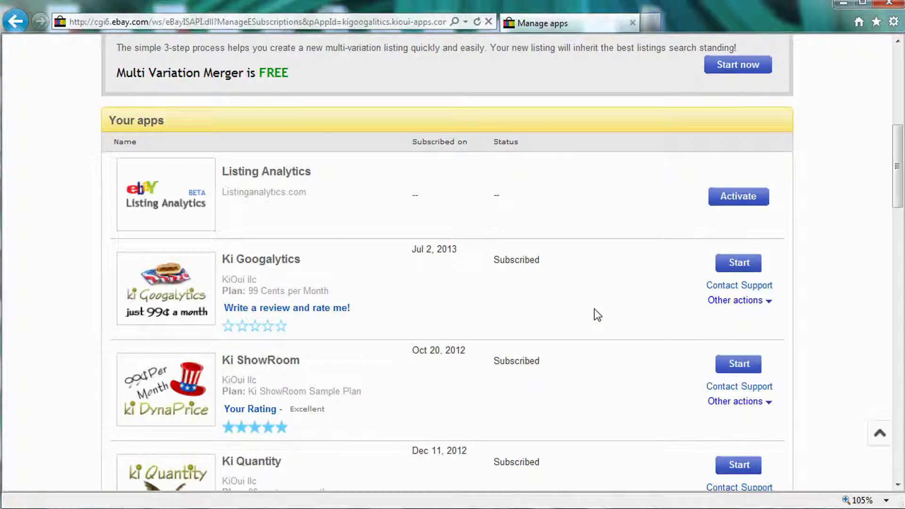
pyautogui.scroll(-1, 597, 315)
pyautogui.click(738, 195)
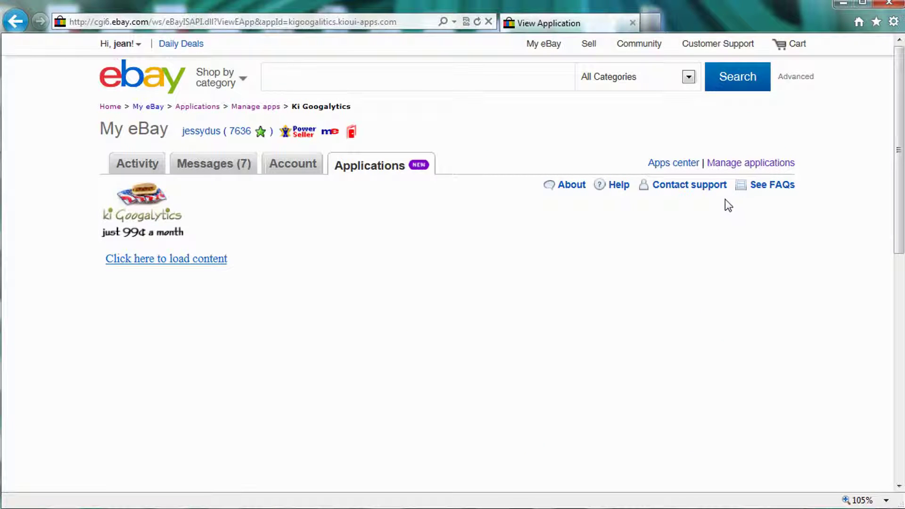
pyautogui.click(169, 261)
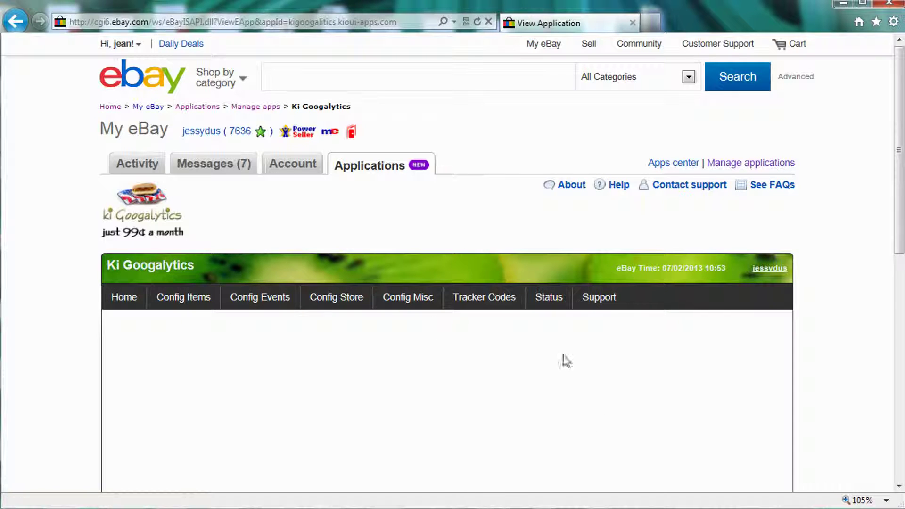
pyautogui.moveTo(611, 307)
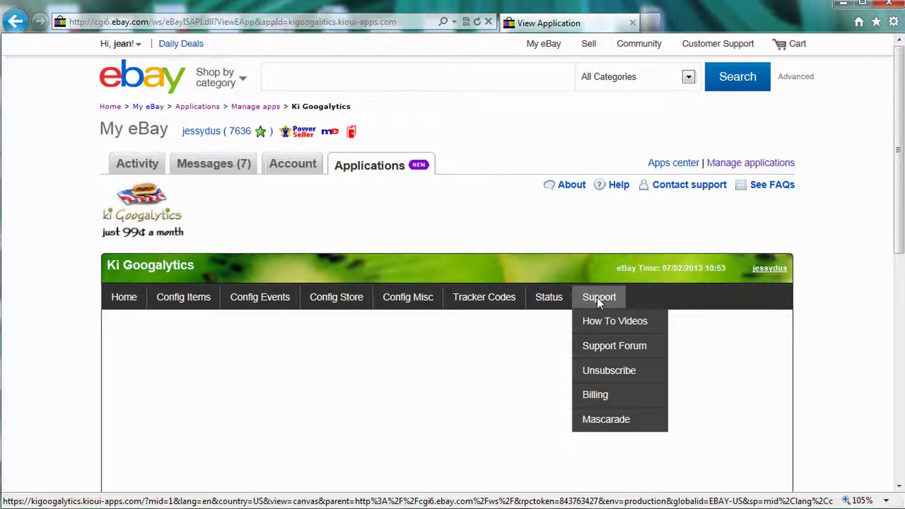
# - Open Support > Unsubscribe for Ki Googalytics, then close the cancellation tab without confirming
pyautogui.click(618, 370)
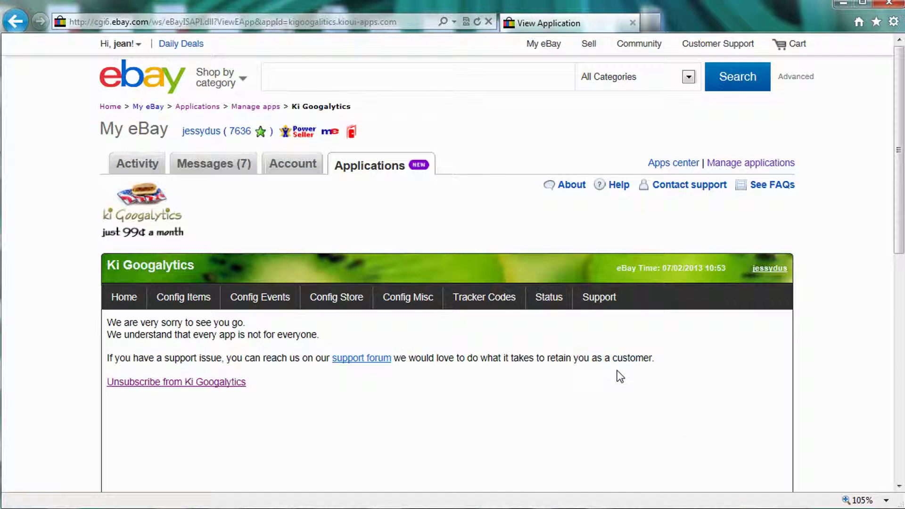
pyautogui.click(126, 385)
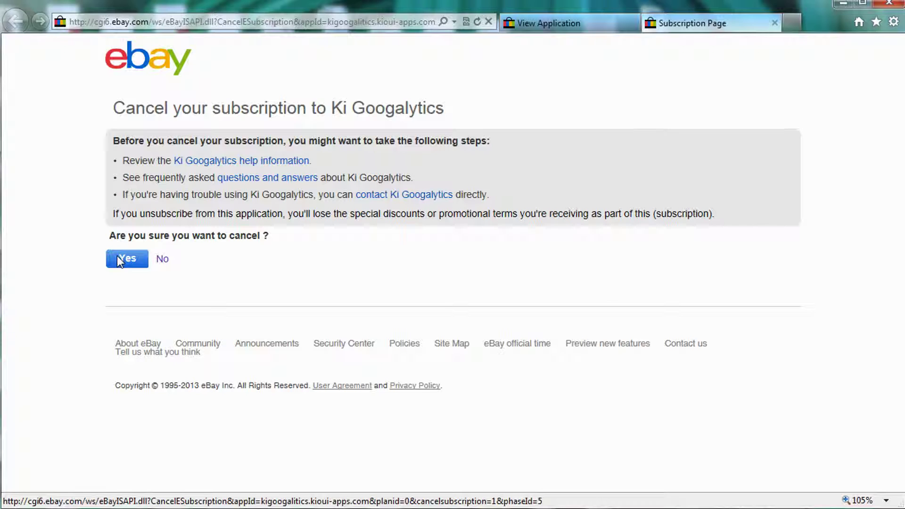
pyautogui.click(775, 23)
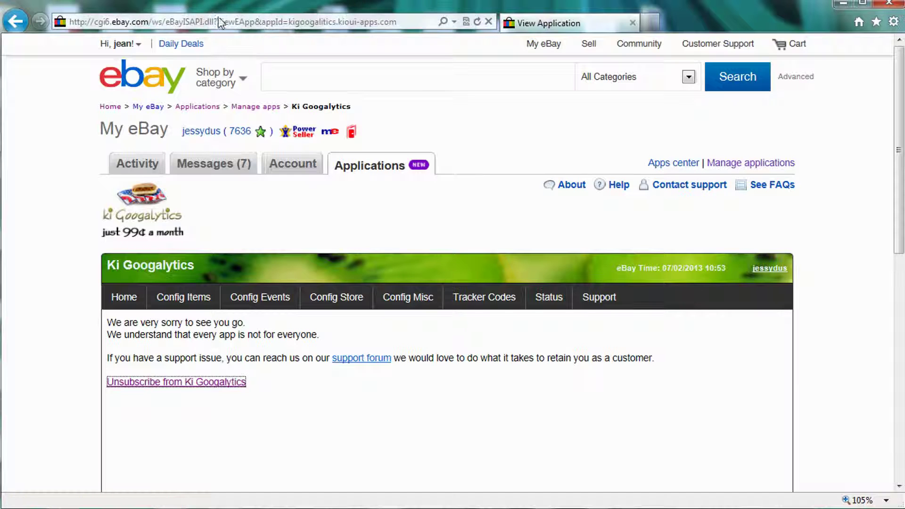
# - From Manage applications, choose View Account Summary under the Ki Sales app's Other actions
pyautogui.click(383, 166)
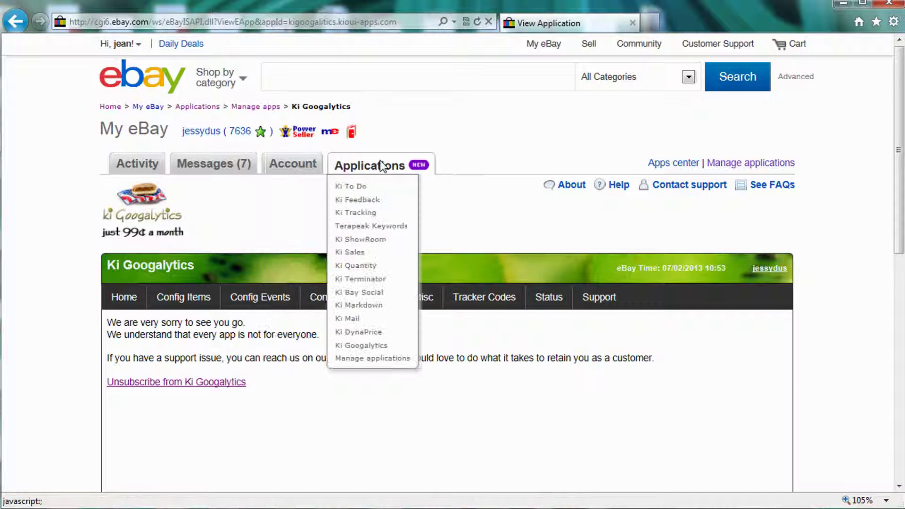
pyautogui.click(393, 360)
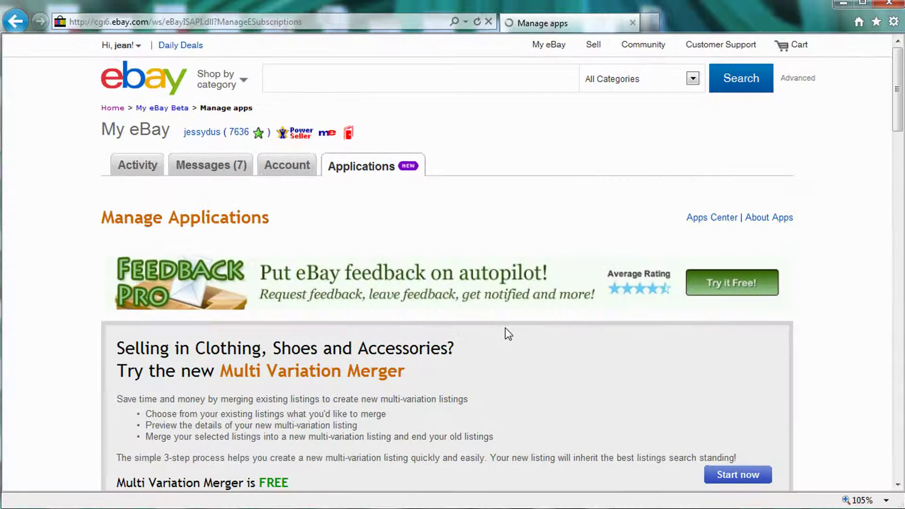
pyautogui.scroll(-10, 507, 332)
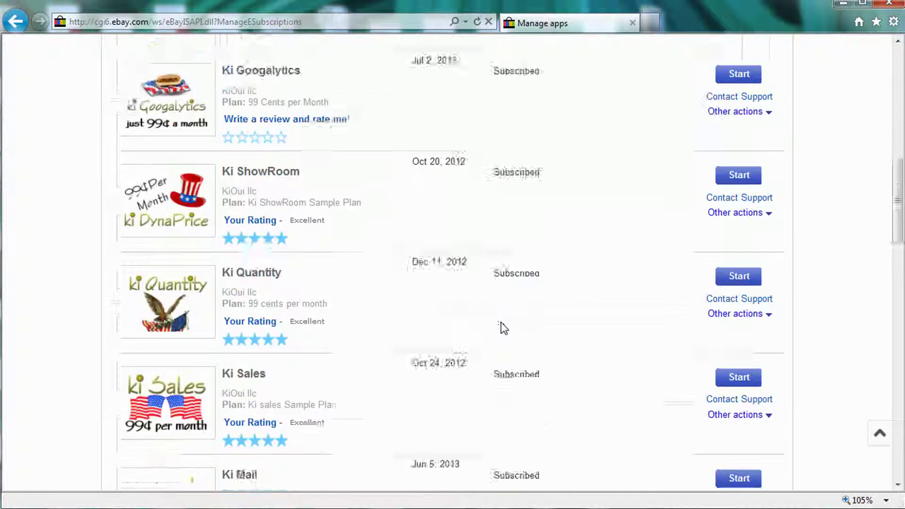
pyautogui.scroll(-4, 504, 328)
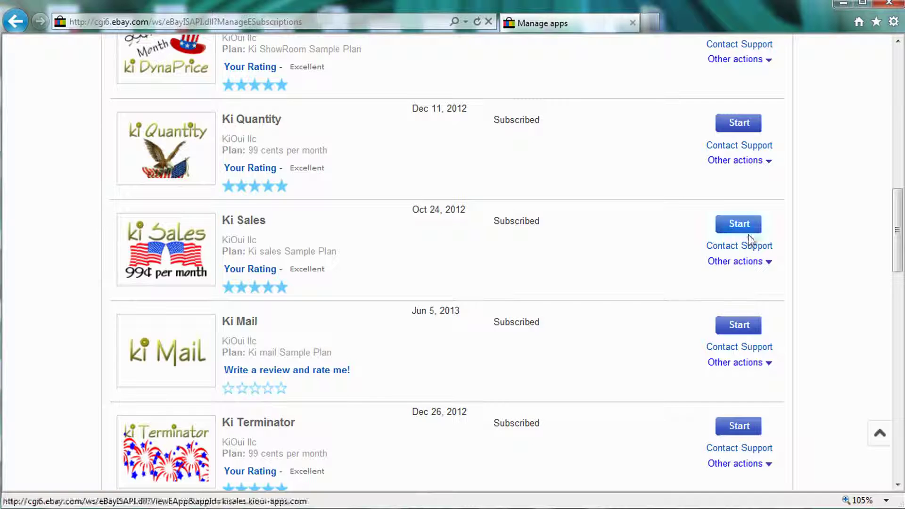
pyautogui.click(769, 263)
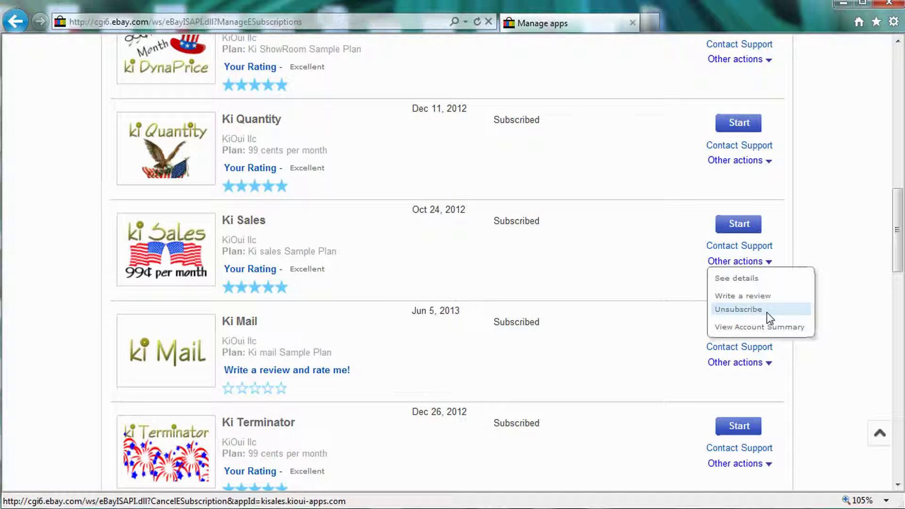
pyautogui.click(743, 327)
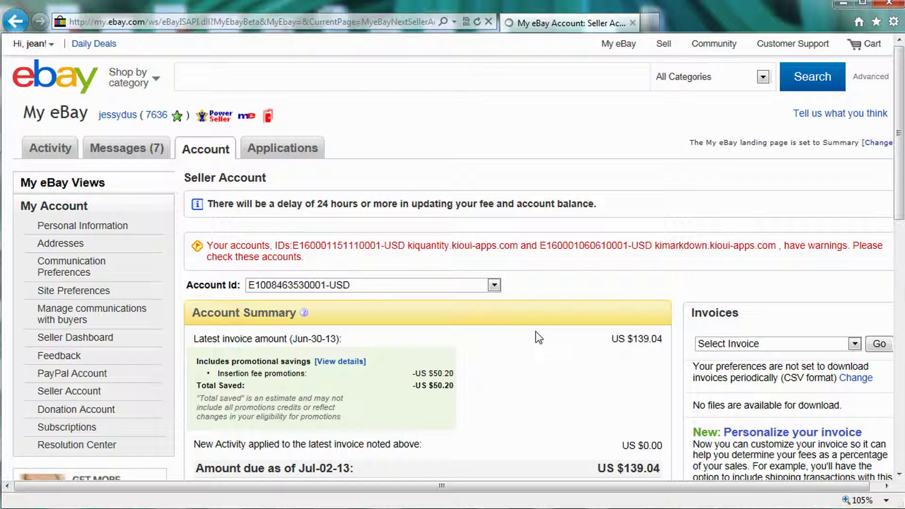
# - Switch the Seller Account's Account Id to kifeedback.kioui-apps.com
pyautogui.scroll(-3, 536, 332)
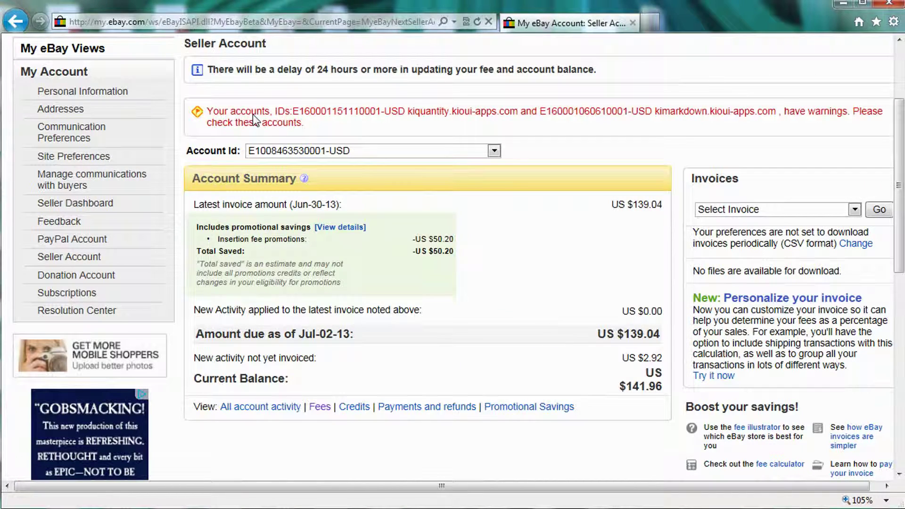
pyautogui.moveTo(226, 114); pyautogui.dragTo(636, 119)
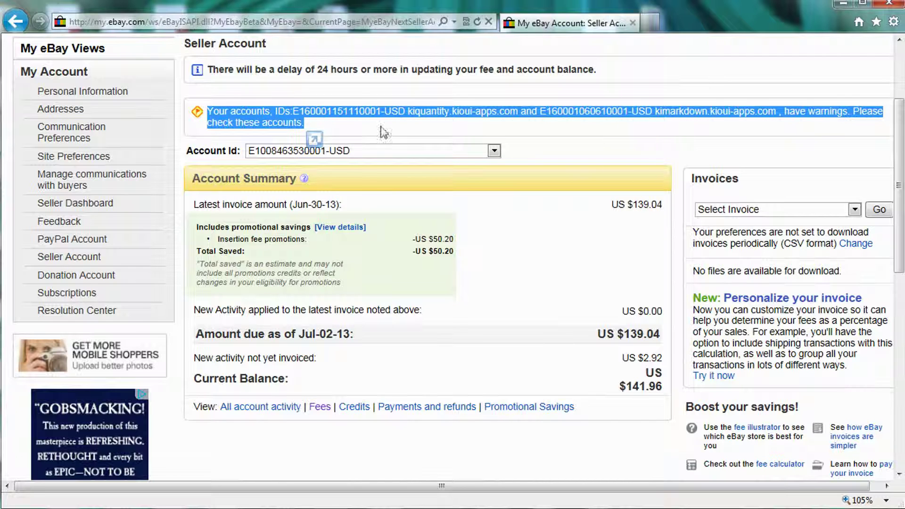
pyautogui.click(408, 152)
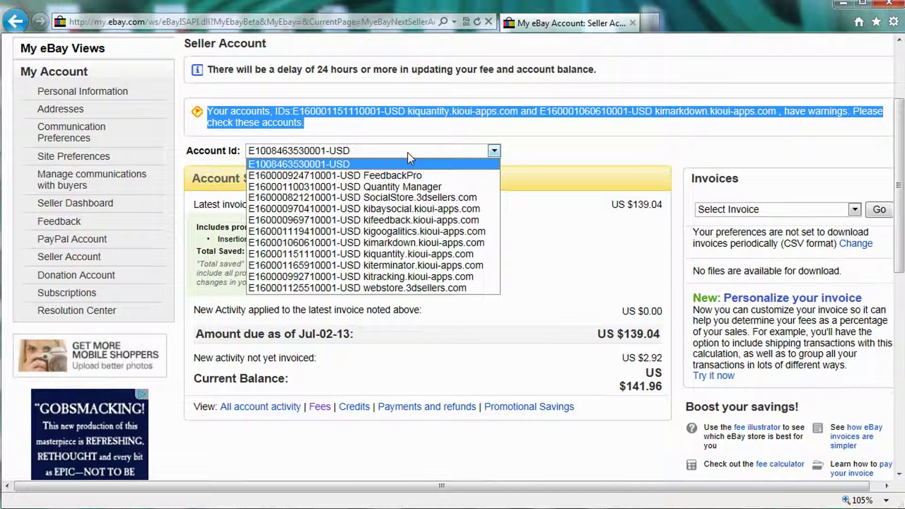
pyautogui.click(414, 220)
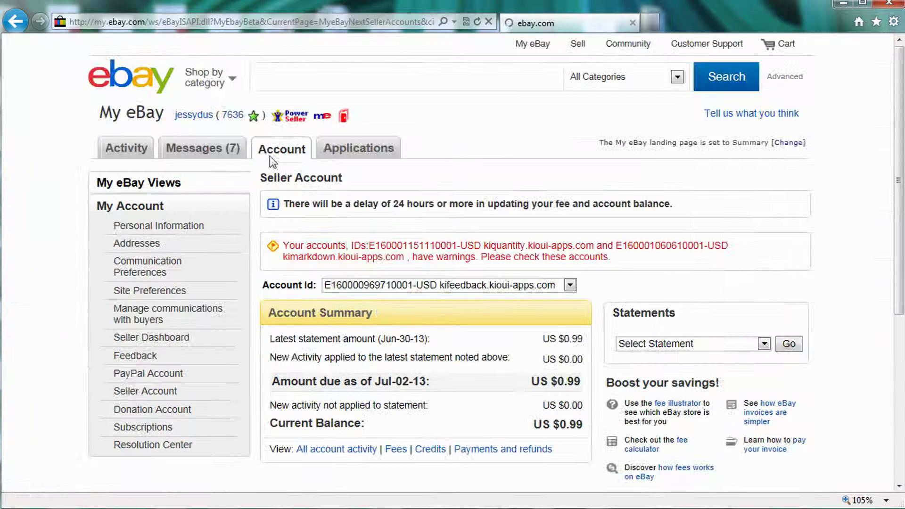
pyautogui.click(764, 344)
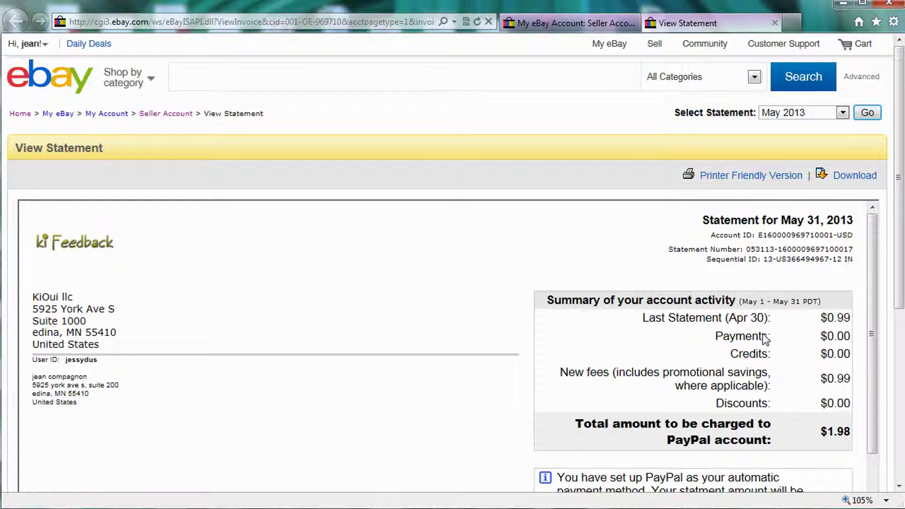
# - Review the May 2013 Ki Feedback statement and highlight the $0.99 last statement amount
pyautogui.scroll(-4, 763, 339)
pyautogui.scroll(-1, 835, 302)
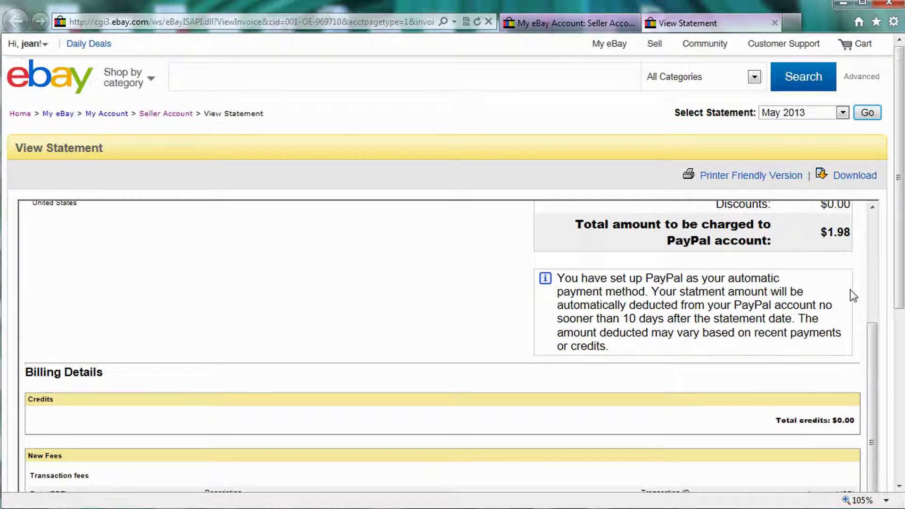
pyautogui.scroll(-6, 835, 300)
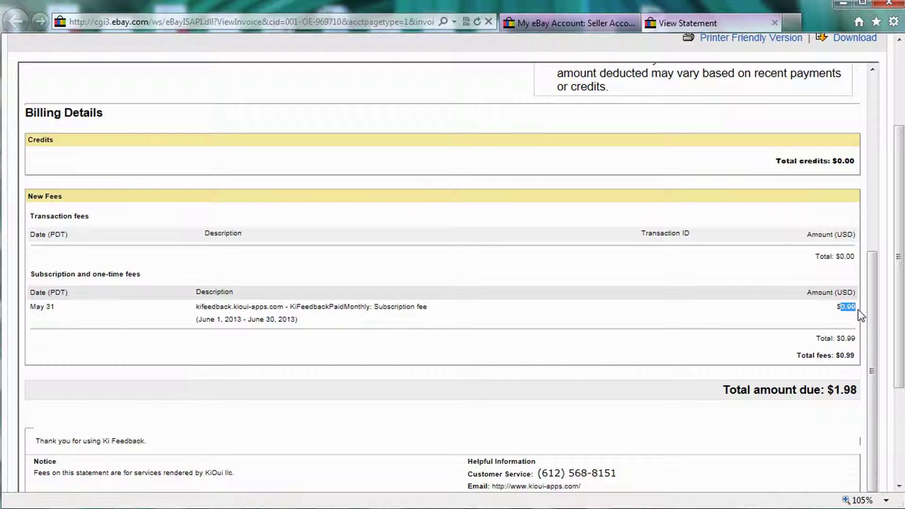
pyautogui.scroll(-3, 858, 310)
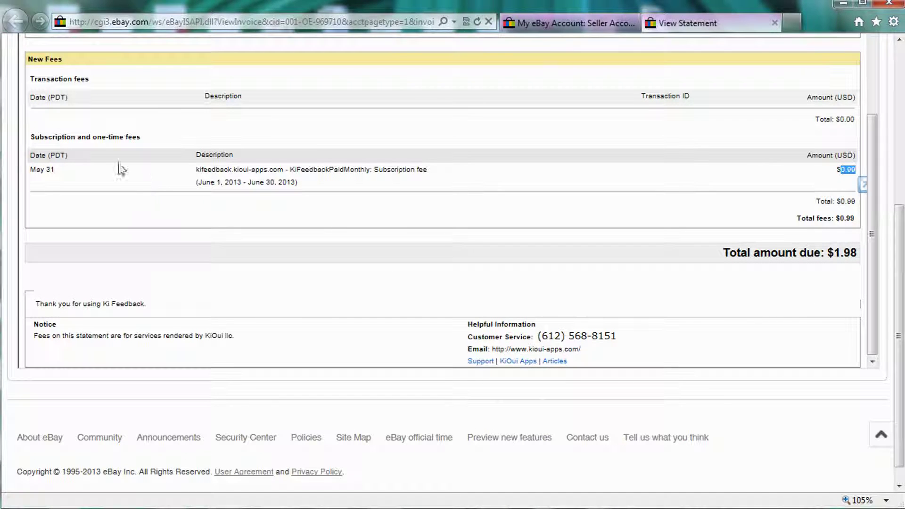
pyautogui.scroll(3, 821, 195)
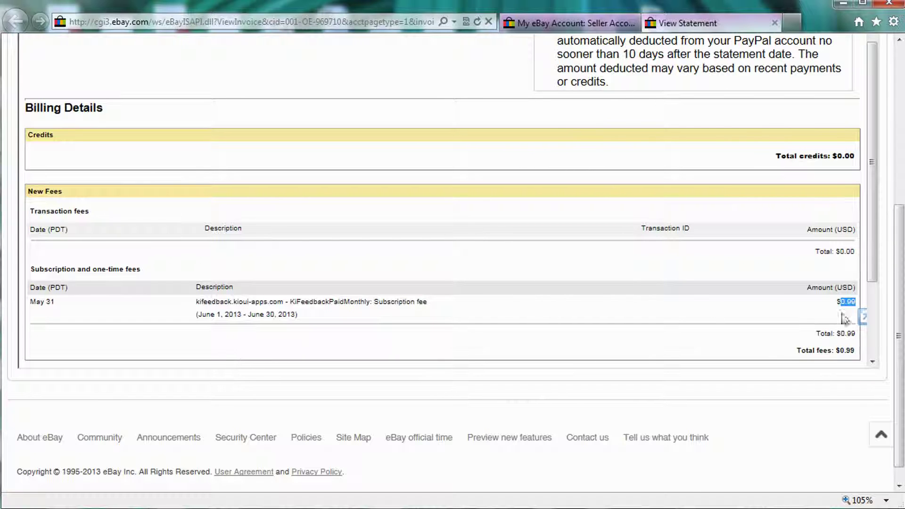
pyautogui.scroll(7, 842, 317)
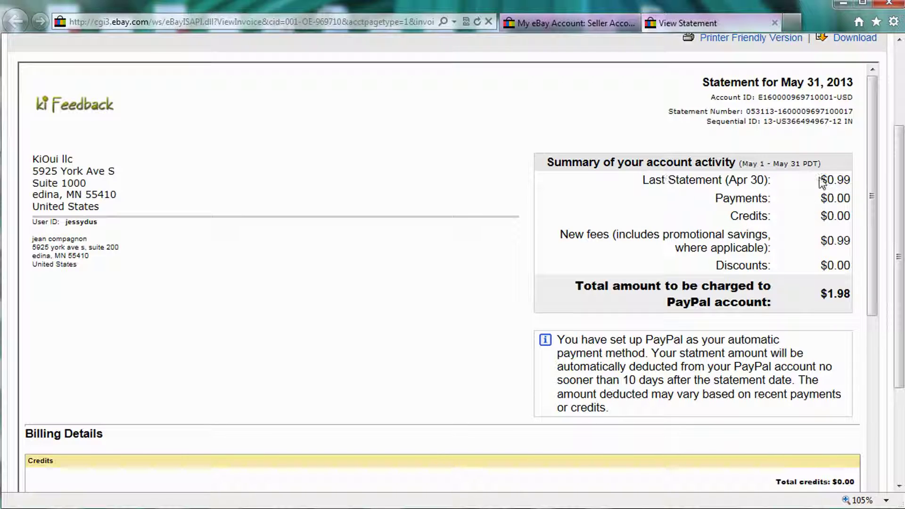
pyautogui.moveTo(827, 180); pyautogui.dragTo(859, 188)
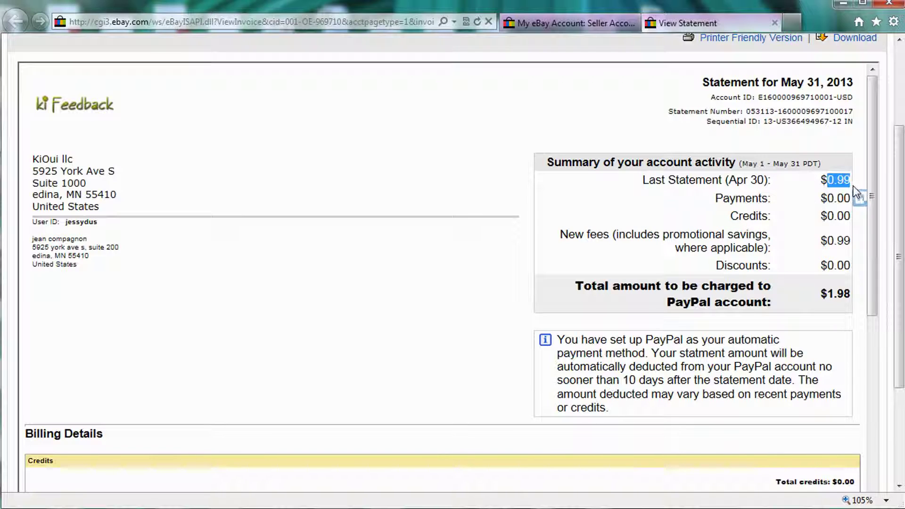